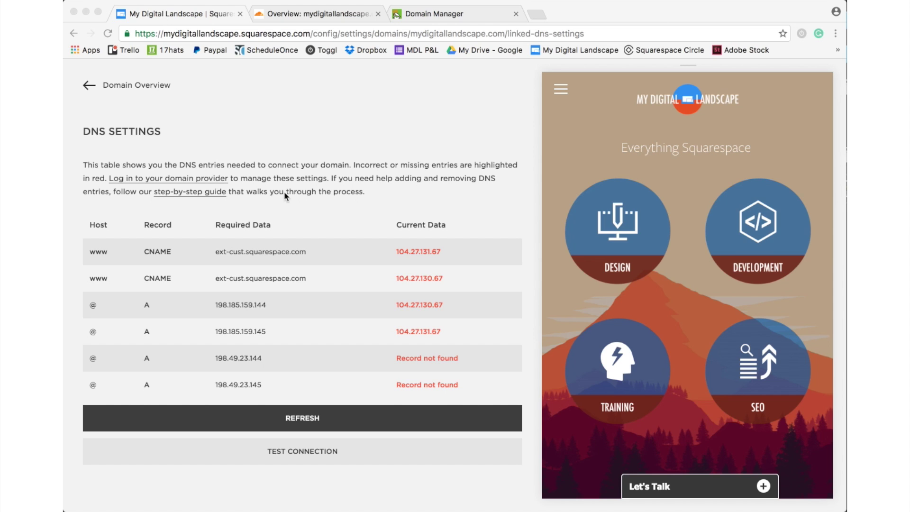
Step: Review Cloudflare's overview for mydigitallandscape.com: active, Free plan, SSL Flexible, security level Medium
{"action": "left_click", "coordinate": [349, 20]}
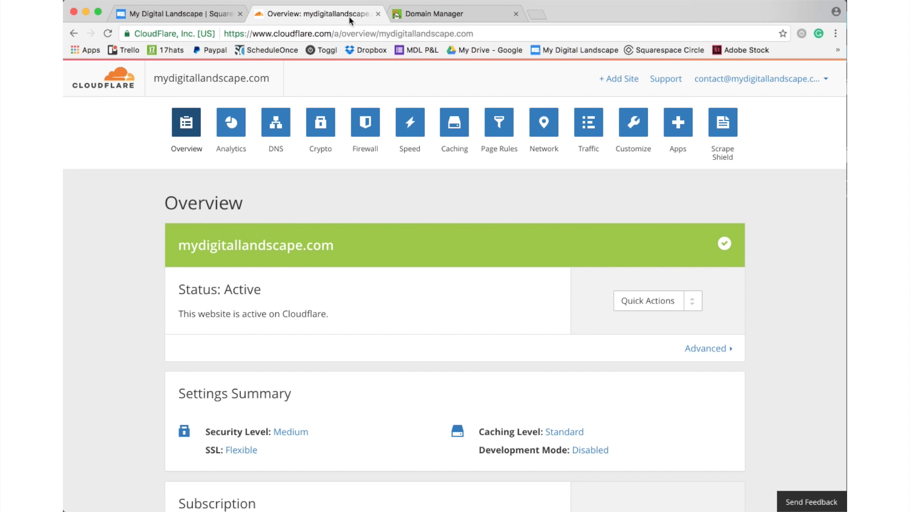
{"action": "scroll", "coordinate": [214, 391], "scroll_direction": "down", "scroll_amount": 3}
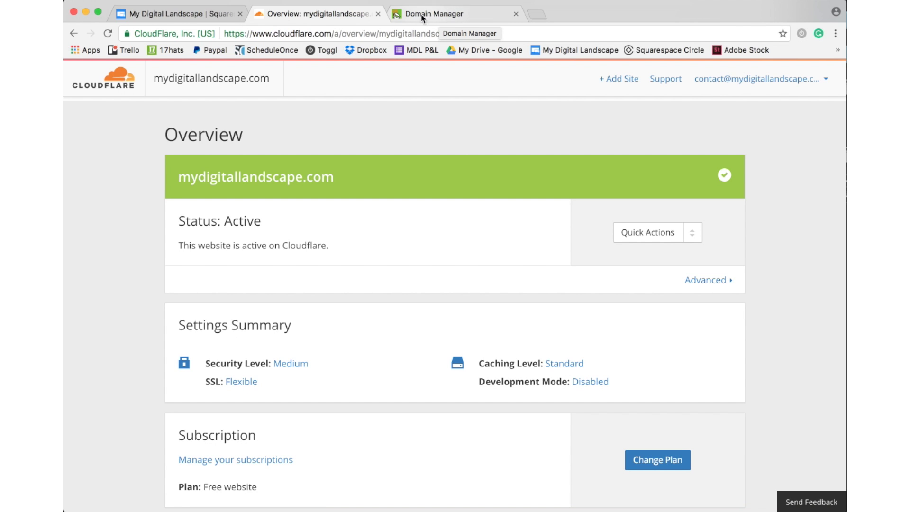
Step: Check that GoDaddy's nameservers point to Cloudflare, then return to Squarespace's DNS settings
{"action": "left_click", "coordinate": [445, 15]}
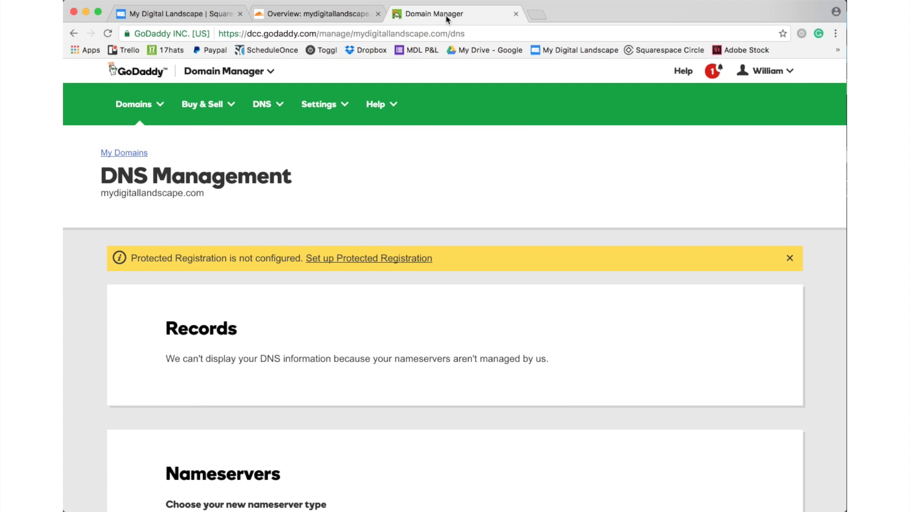
{"action": "scroll", "coordinate": [338, 354], "scroll_direction": "down", "scroll_amount": 4}
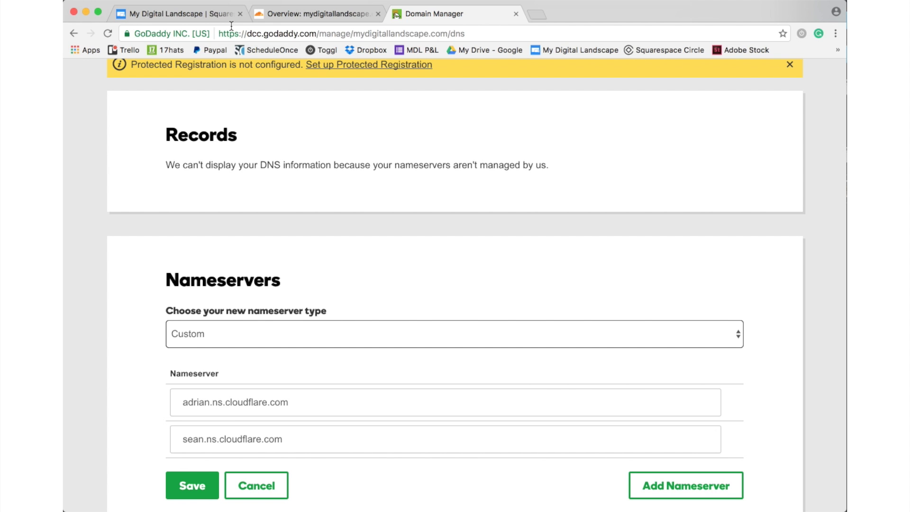
{"action": "left_click", "coordinate": [219, 15]}
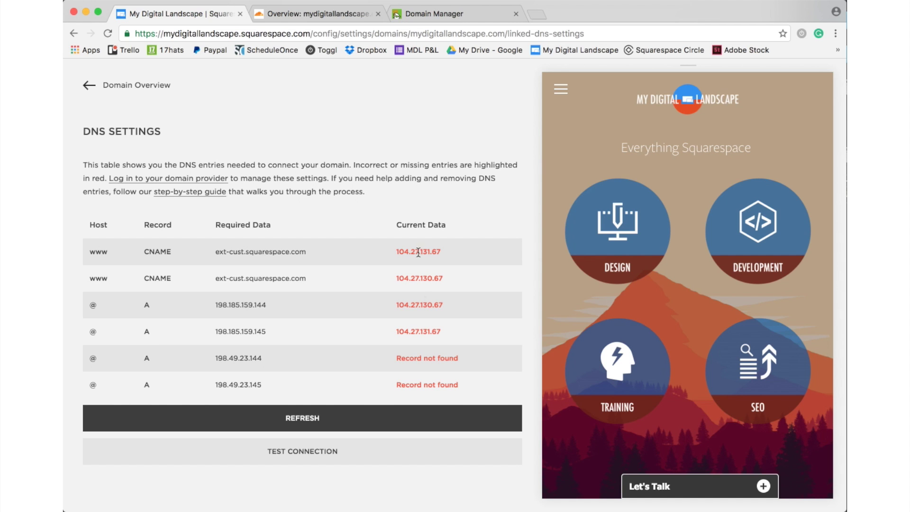
Step: Review mydigitallandscape.com's overview, noting the DNS settings problems and SSL processing status
{"action": "left_click", "coordinate": [155, 85]}
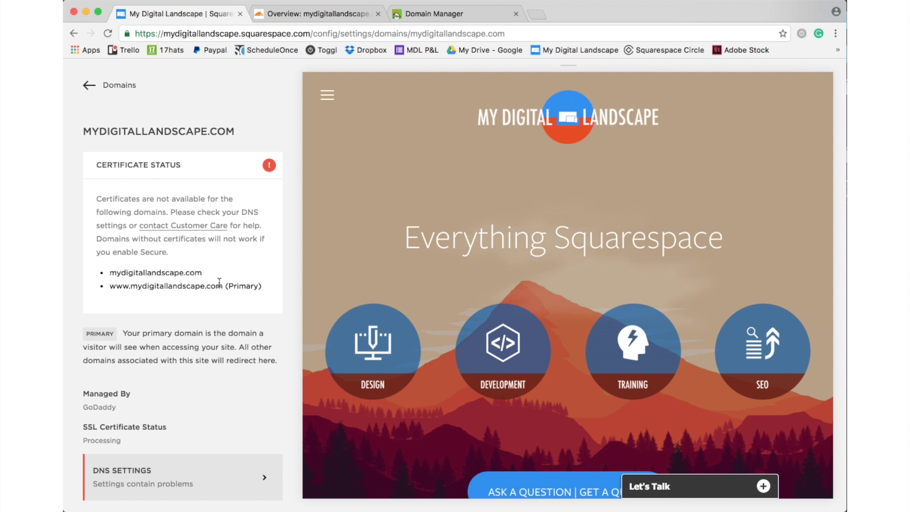
{"action": "scroll", "coordinate": [219, 281], "scroll_direction": "down", "scroll_amount": 3}
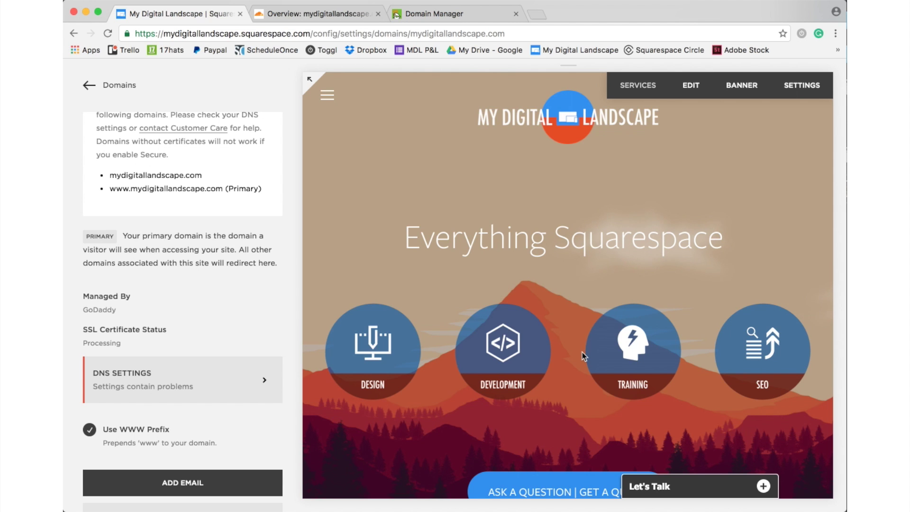
{"action": "scroll", "coordinate": [228, 353], "scroll_direction": "down", "scroll_amount": 2}
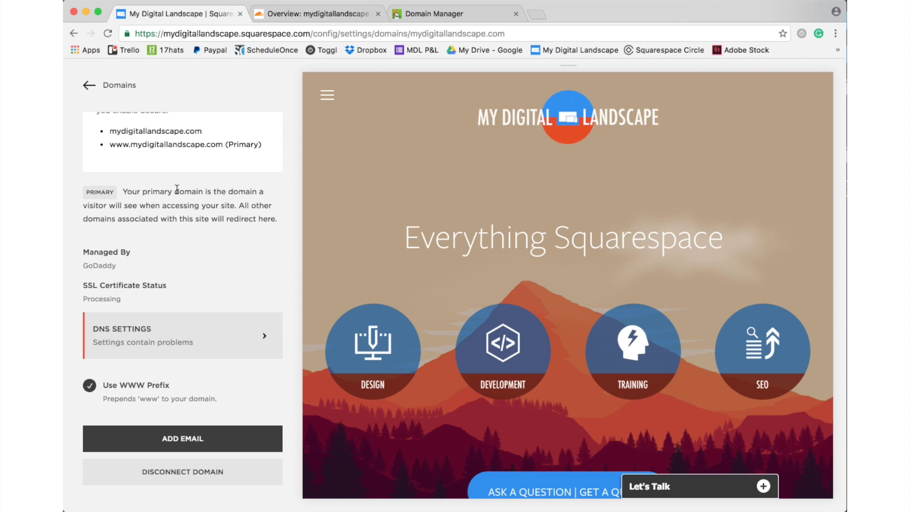
{"action": "left_click", "coordinate": [119, 86]}
Step: Go back to the site's Settings and open the Domains page
{"action": "left_click", "coordinate": [119, 86]}
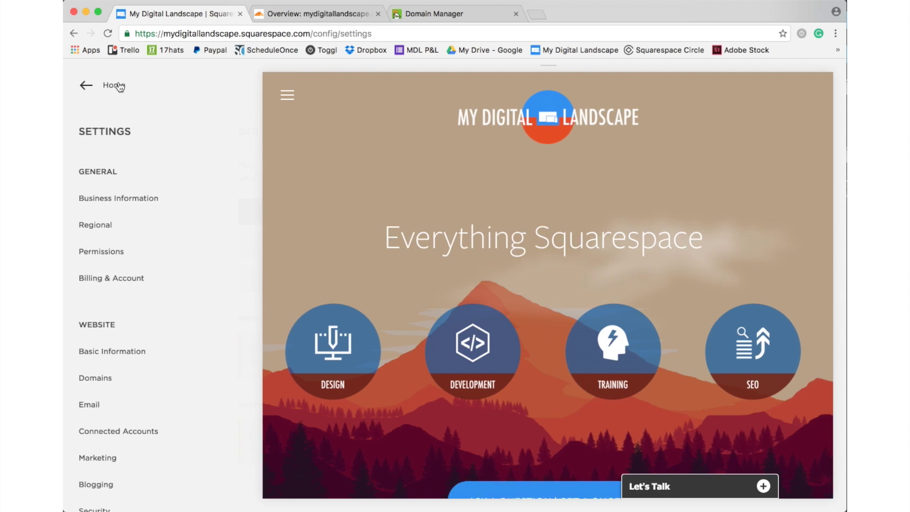
{"action": "left_click", "coordinate": [114, 85]}
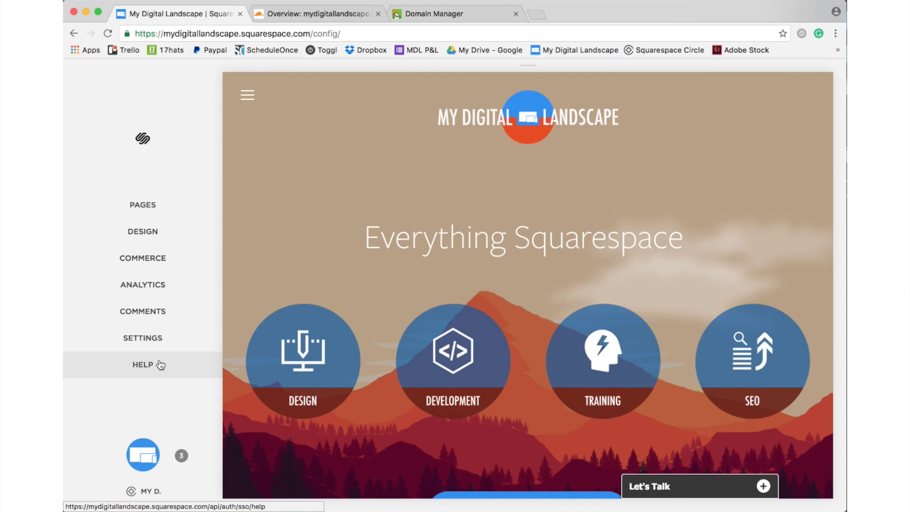
{"action": "left_click", "coordinate": [175, 344]}
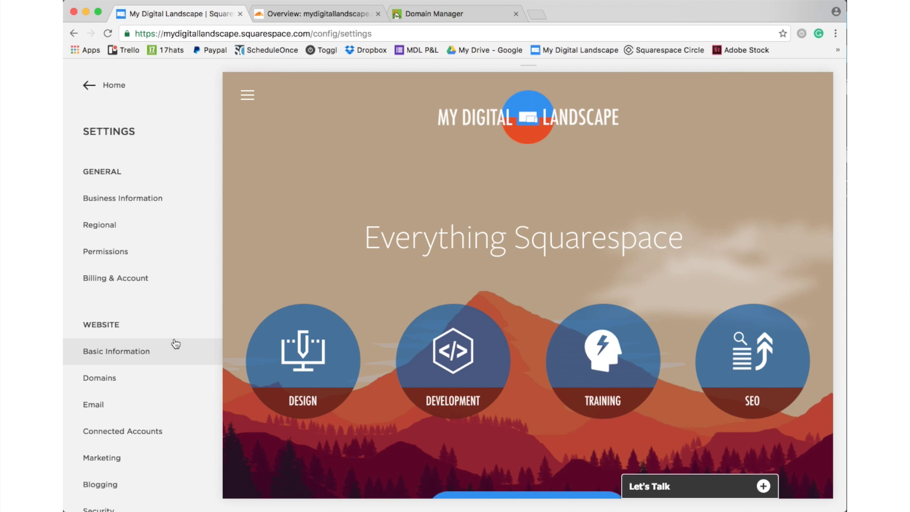
{"action": "left_click", "coordinate": [134, 378]}
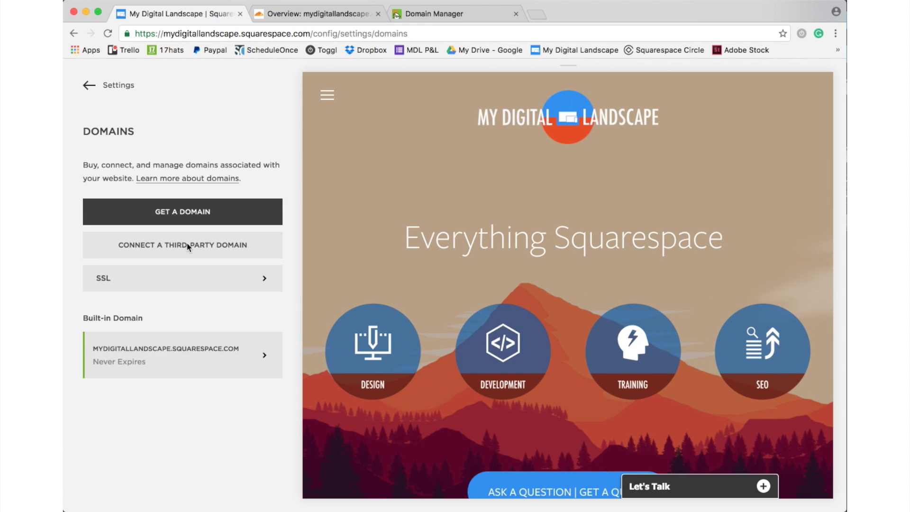
Step: Start connecting the third-party domain mydigitallandscape.com
{"action": "left_click", "coordinate": [188, 244]}
{"action": "left_click", "coordinate": [170, 237]}
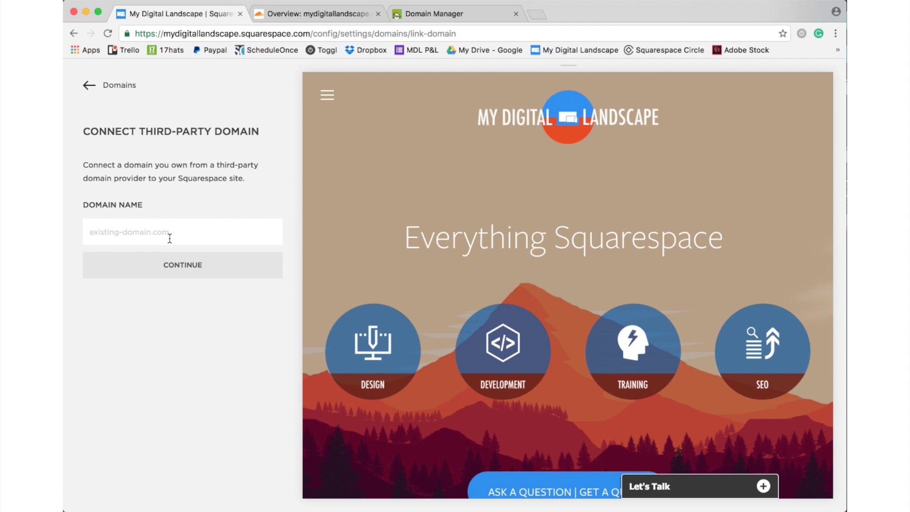
{"action": "type", "text": "mydigitallandscape.com"}
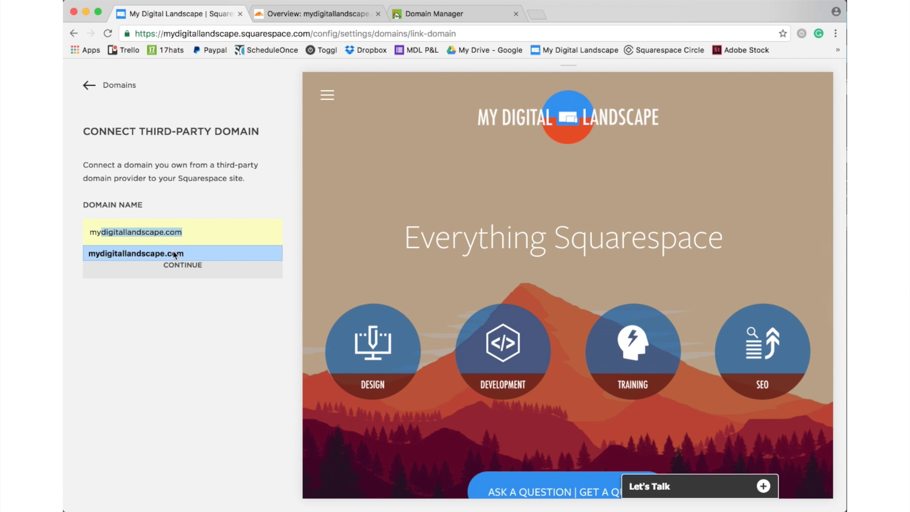
{"action": "left_click", "coordinate": [185, 253]}
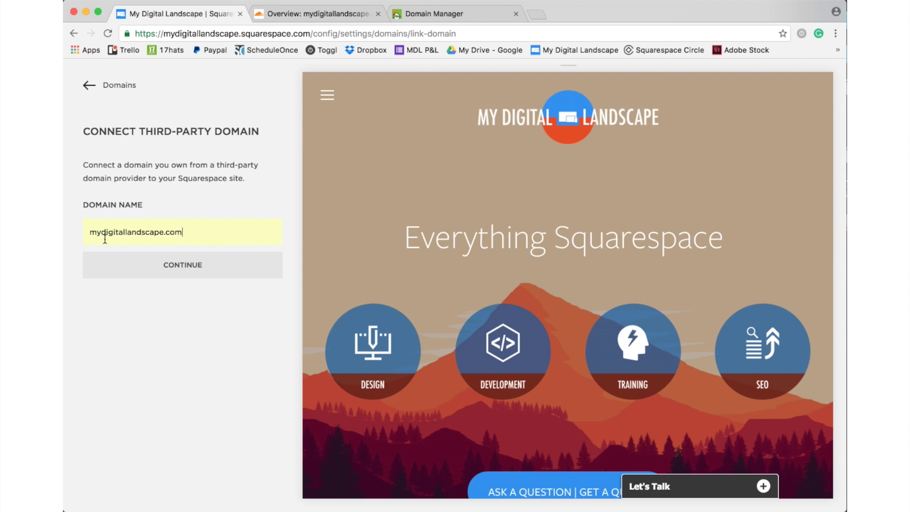
{"action": "left_click", "coordinate": [141, 264]}
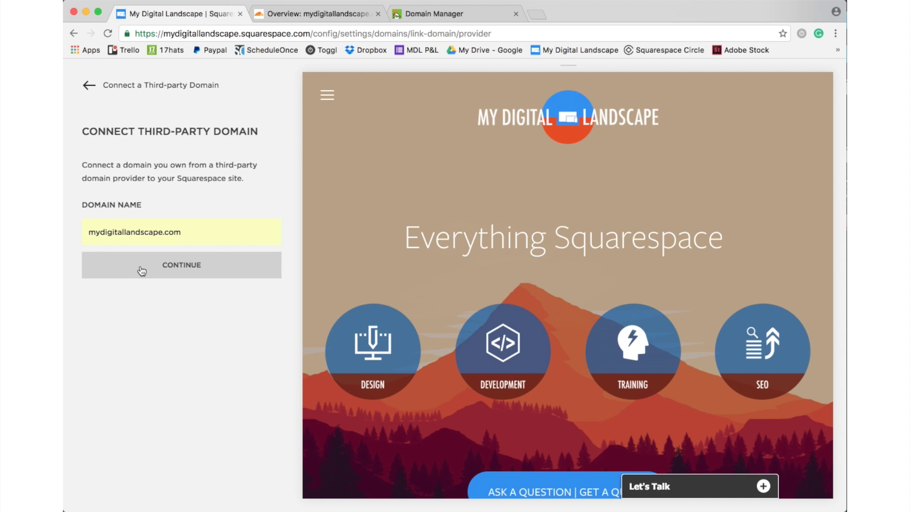
Step: Choose GoDaddy as the domain provider and continue the connection
{"action": "left_click", "coordinate": [172, 218]}
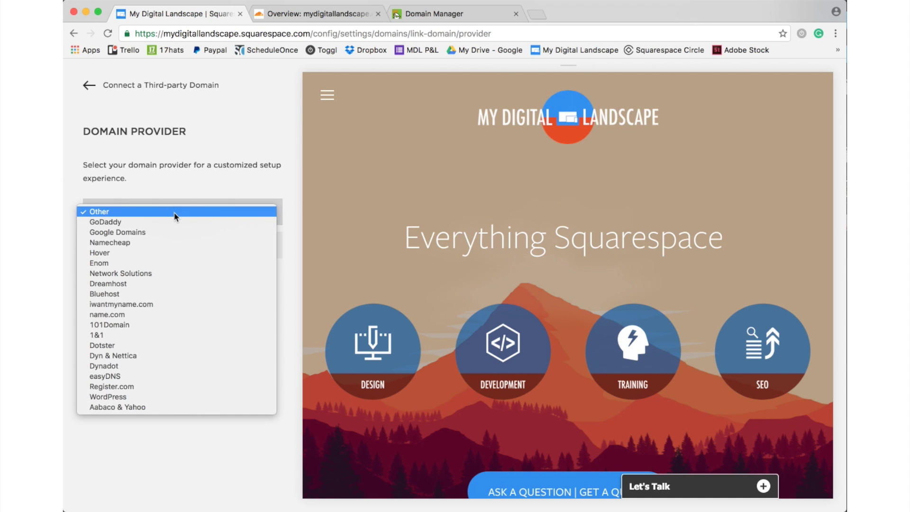
{"action": "left_click", "coordinate": [147, 222]}
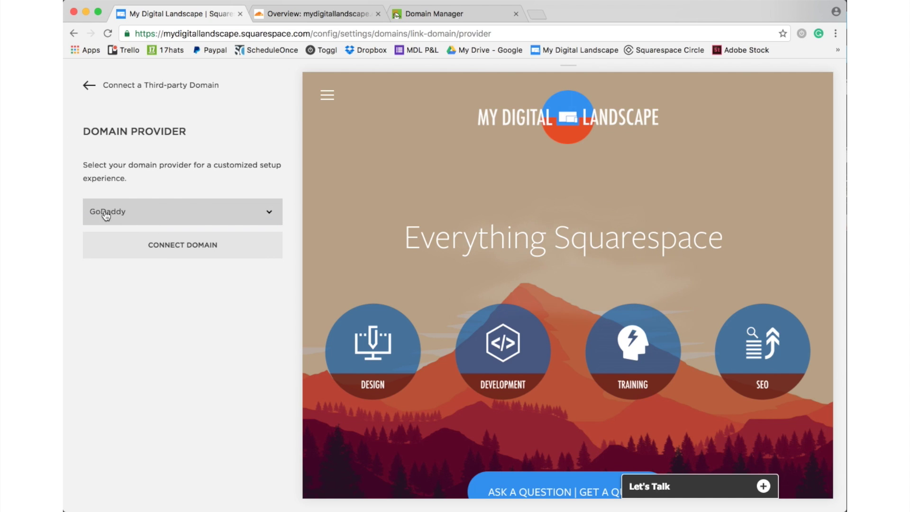
{"action": "left_click", "coordinate": [223, 254]}
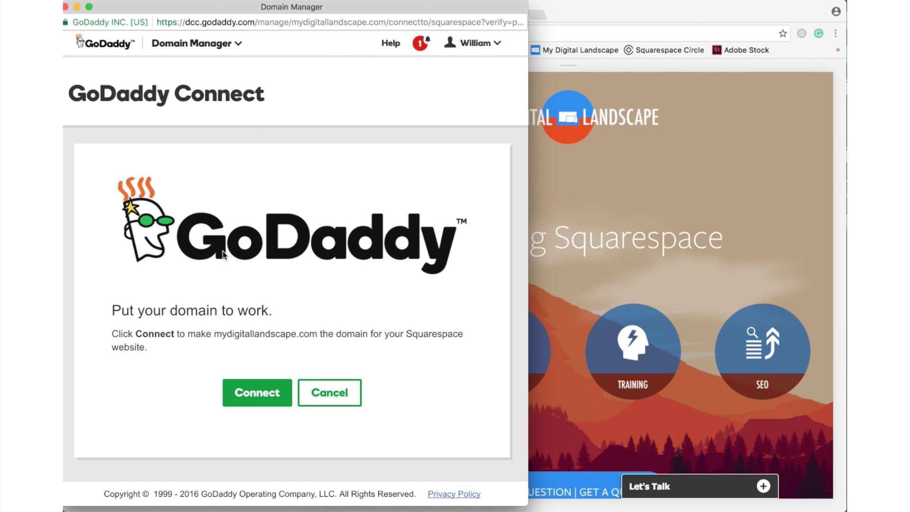
Step: In the GoDaddy popup, approve connecting the domain, then close the Success window
{"action": "left_click", "coordinate": [259, 392]}
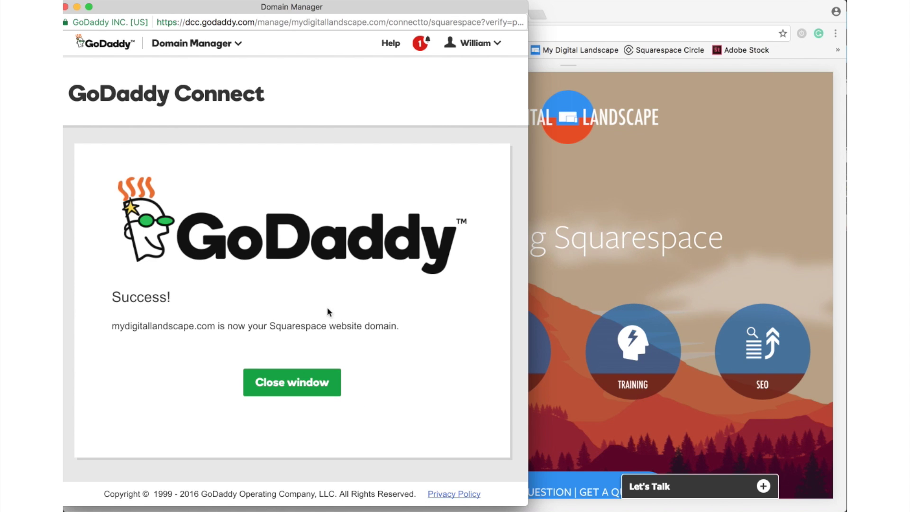
{"action": "left_click", "coordinate": [305, 383]}
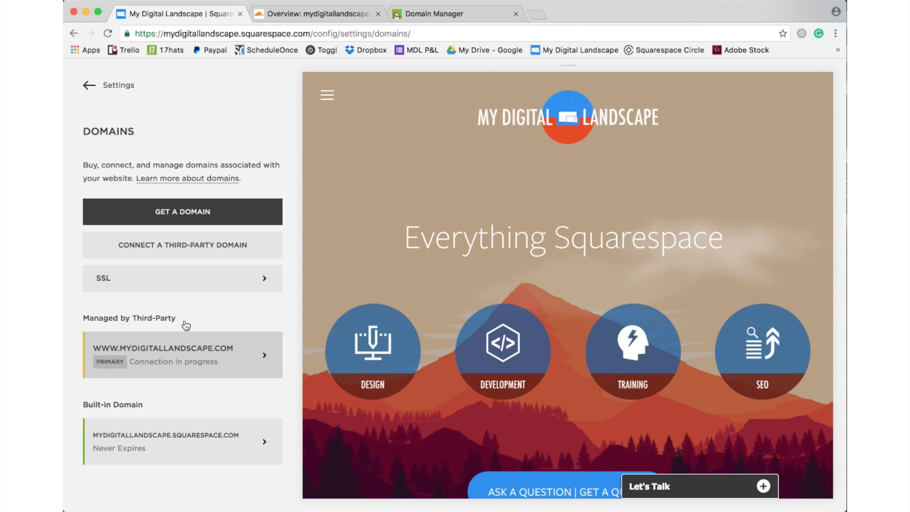
Step: Select Secure (Preferred) in the SSL settings, save, and return to Settings
{"action": "left_click", "coordinate": [194, 283]}
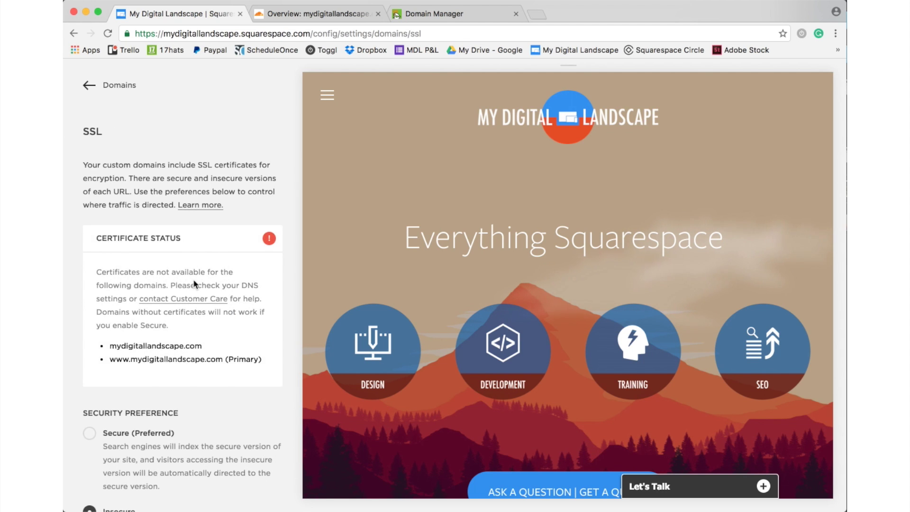
{"action": "scroll", "coordinate": [195, 284], "scroll_direction": "down", "scroll_amount": 3}
{"action": "left_click", "coordinate": [90, 347]}
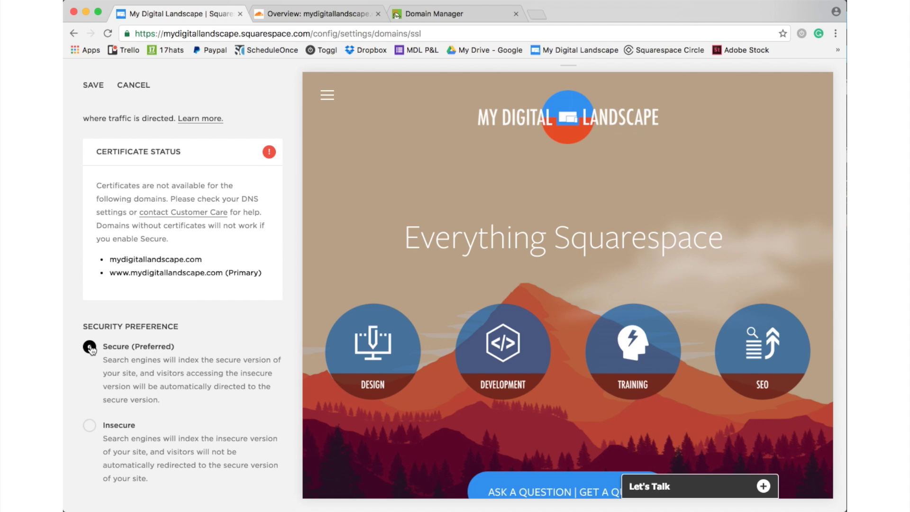
{"action": "left_click", "coordinate": [97, 86]}
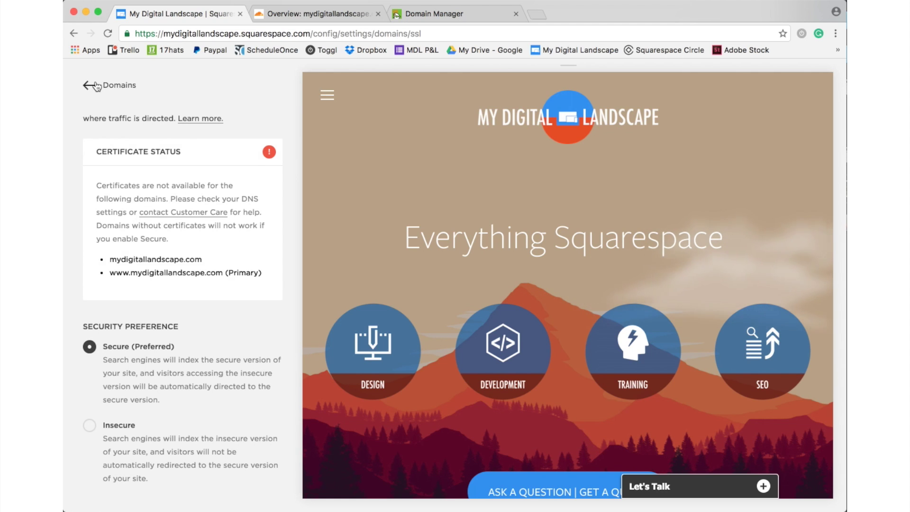
{"action": "left_click", "coordinate": [90, 85]}
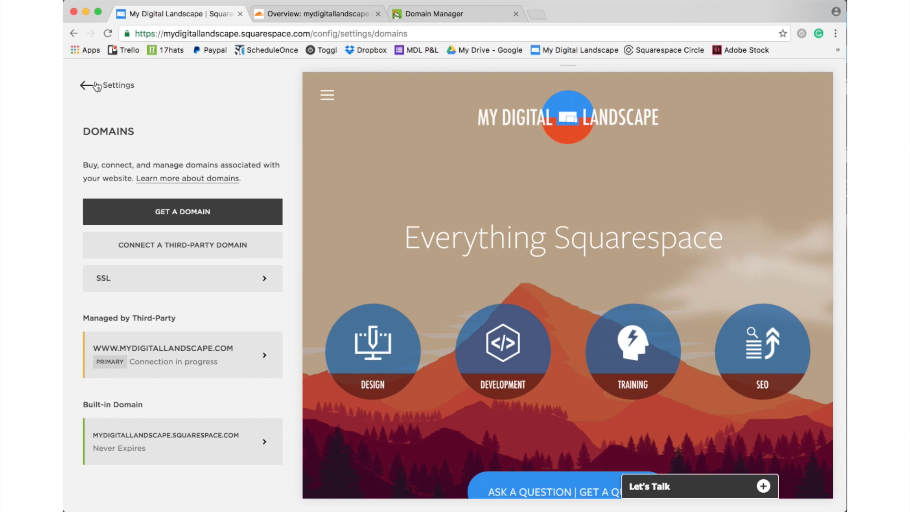
{"action": "left_click", "coordinate": [95, 86]}
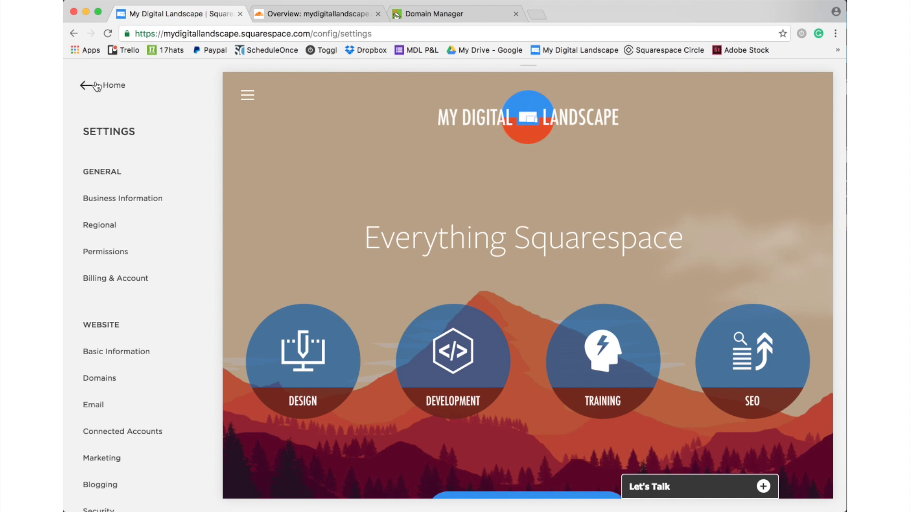
{"action": "left_click", "coordinate": [97, 87]}
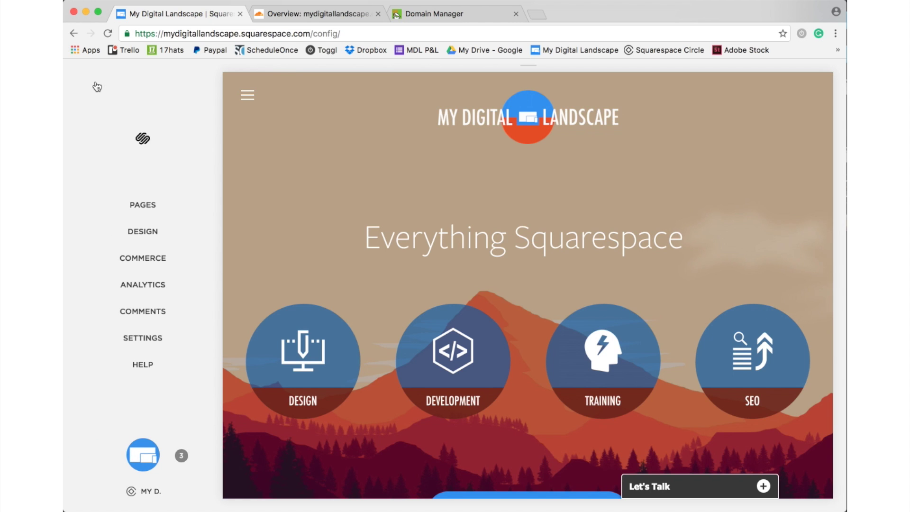
{"action": "left_click", "coordinate": [145, 341]}
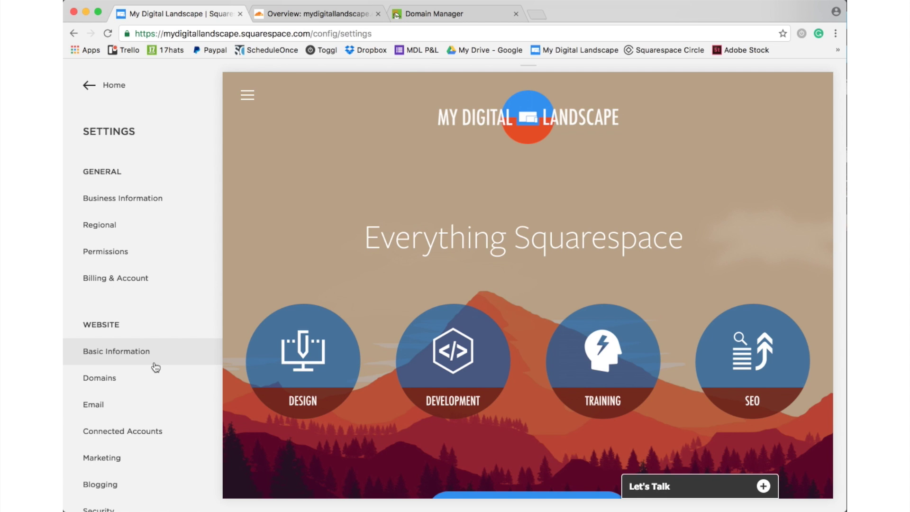
{"action": "left_click", "coordinate": [143, 378]}
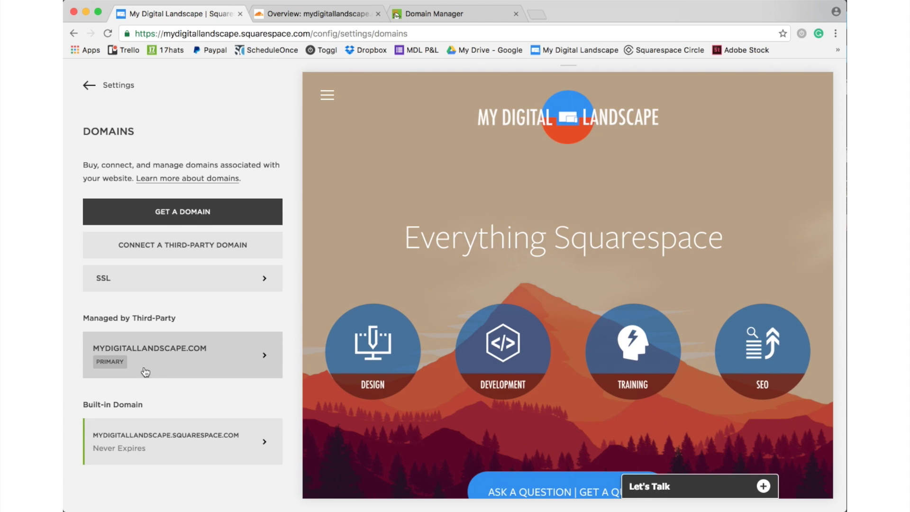
{"action": "left_click", "coordinate": [214, 283]}
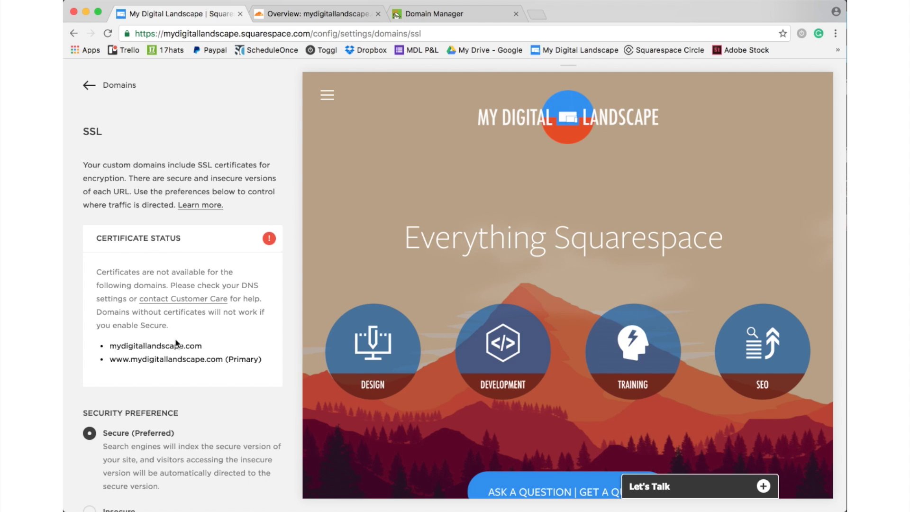
{"action": "scroll", "coordinate": [178, 344], "scroll_direction": "down", "scroll_amount": 3}
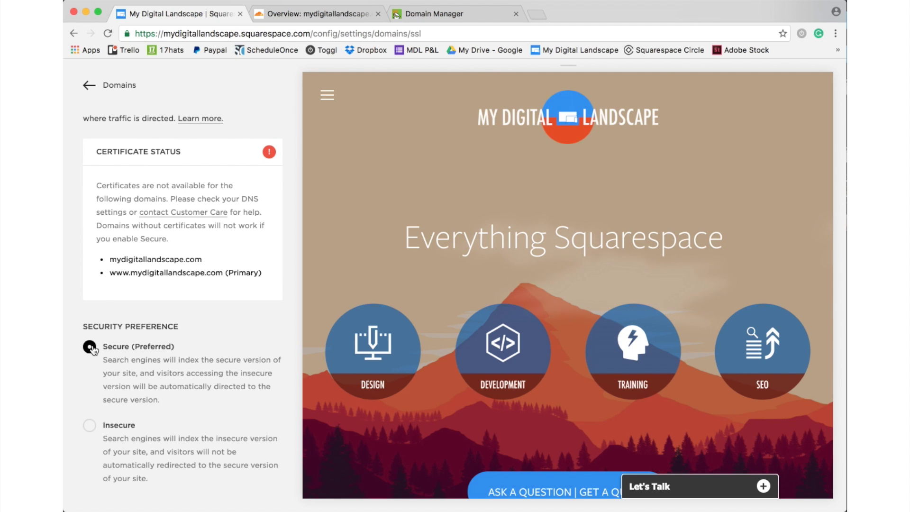
{"action": "scroll", "coordinate": [135, 136], "scroll_direction": "up", "scroll_amount": 3}
{"action": "left_click", "coordinate": [125, 90]}
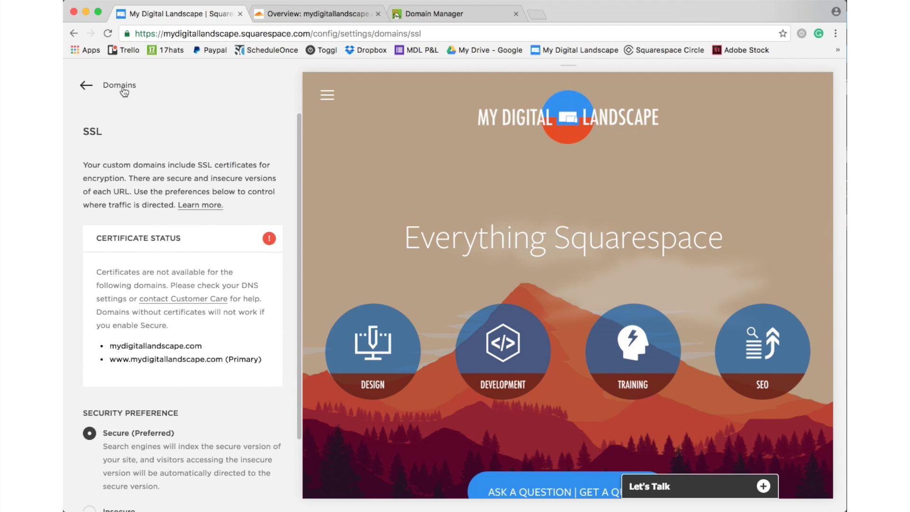